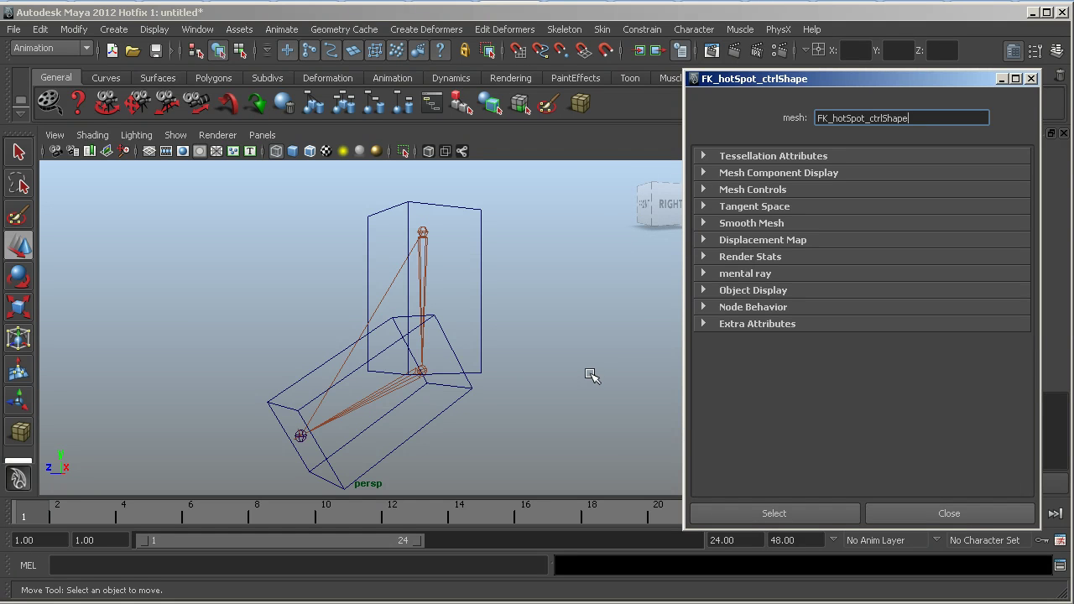
- Try creating a polygon cube around the upper joint segment with point snapping
alt+drag(584, 364, 550, 359)
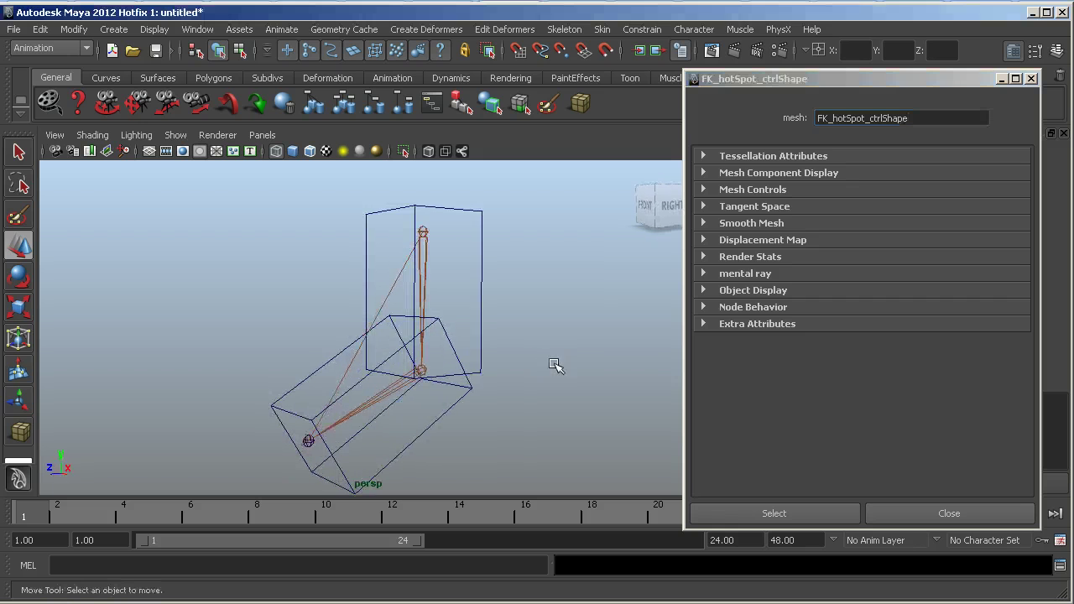
alt+drag(494, 257, 513, 264)
alt+right_drag(515, 285, 450, 288)
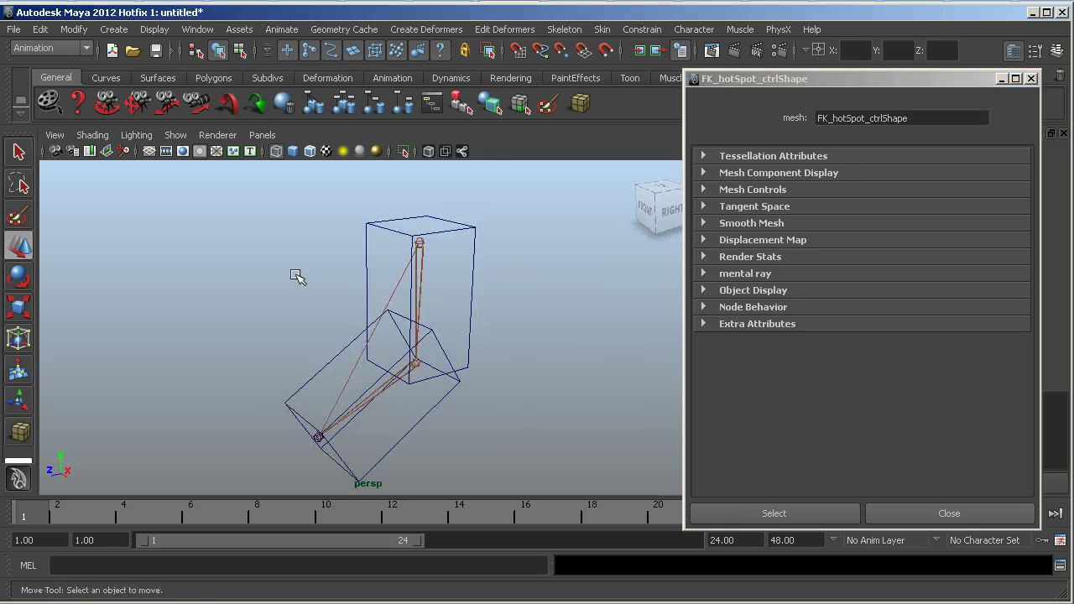
click(20, 431)
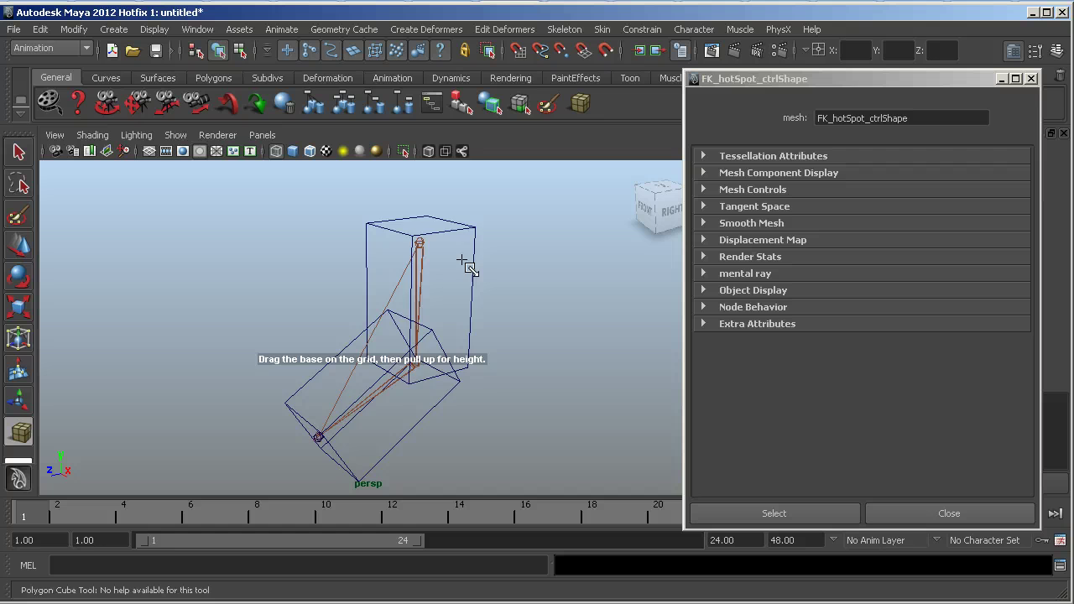
mouse_move(519, 308)
alt+mouse_down()
mouse_move(520, 328)
mouse_move(519, 314)
alt+mouse_up()
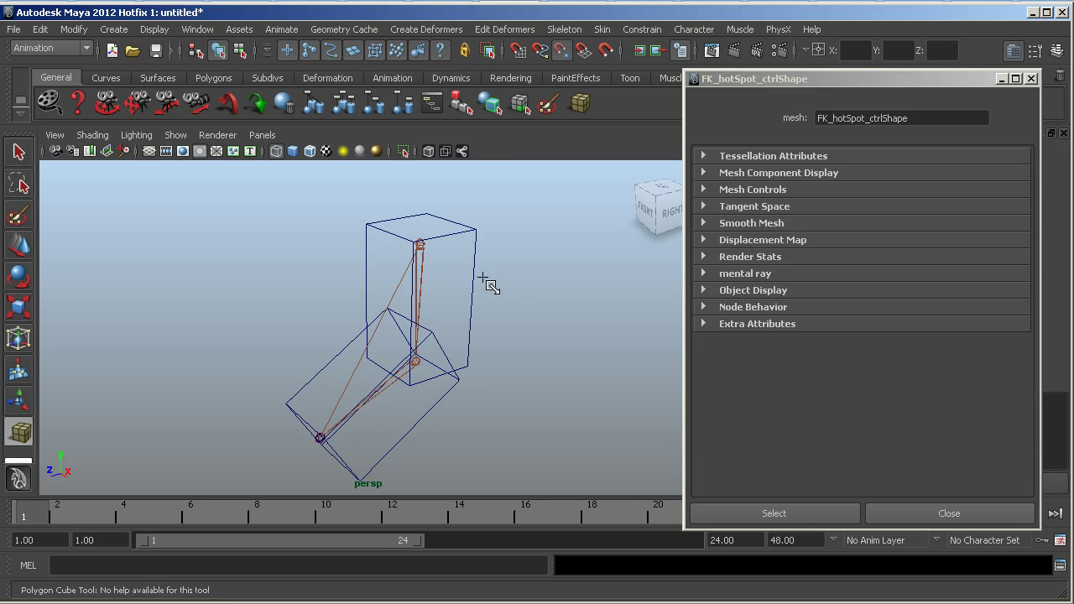
key(v)
drag(435, 248, 456, 399)
key(w)
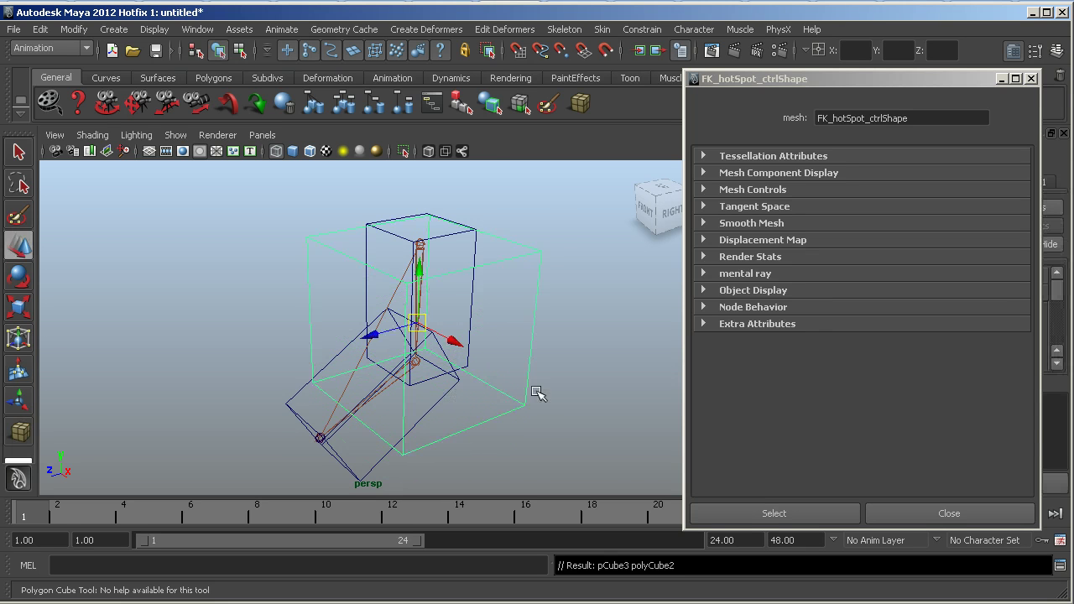
alt+drag(568, 362, 423, 251)
click(560, 287)
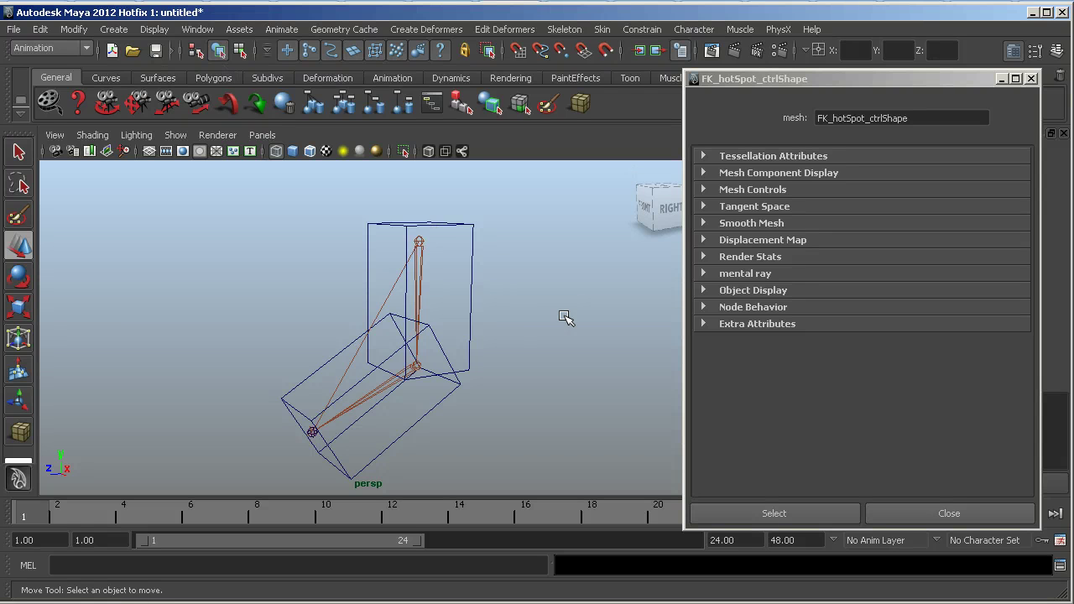
- Examine the two box-shaped controls around the joint chain from several angles
alt+drag(556, 290, 526, 301)
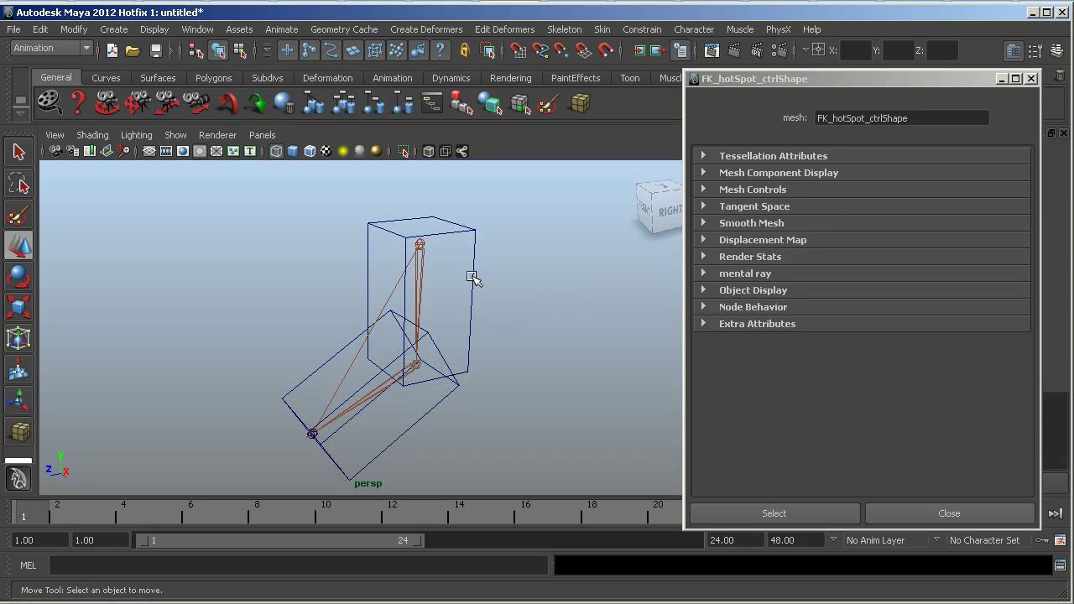
alt+drag(475, 278, 466, 250)
alt+middle_drag(565, 278, 571, 277)
alt+right_drag(571, 278, 571, 283)
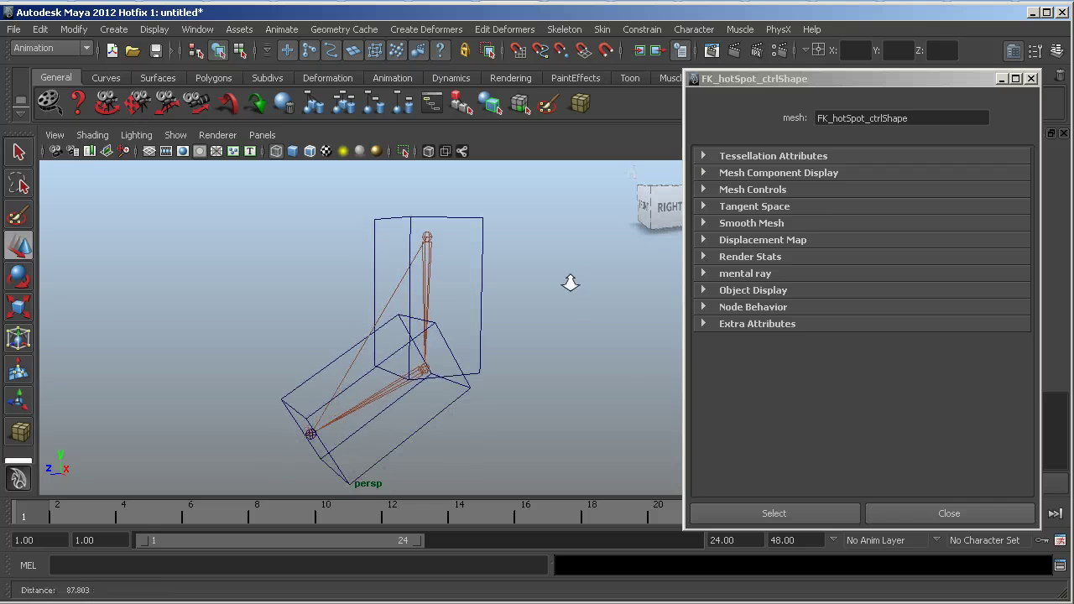
alt+drag(570, 283, 586, 285)
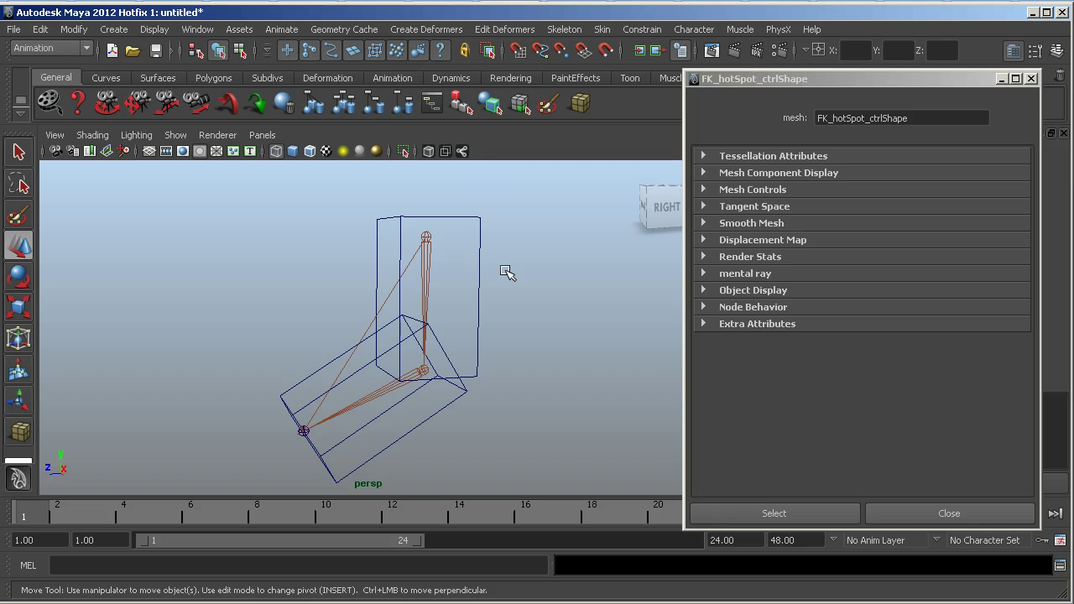
drag(505, 271, 459, 248)
click(539, 285)
alt+drag(507, 351, 419, 264)
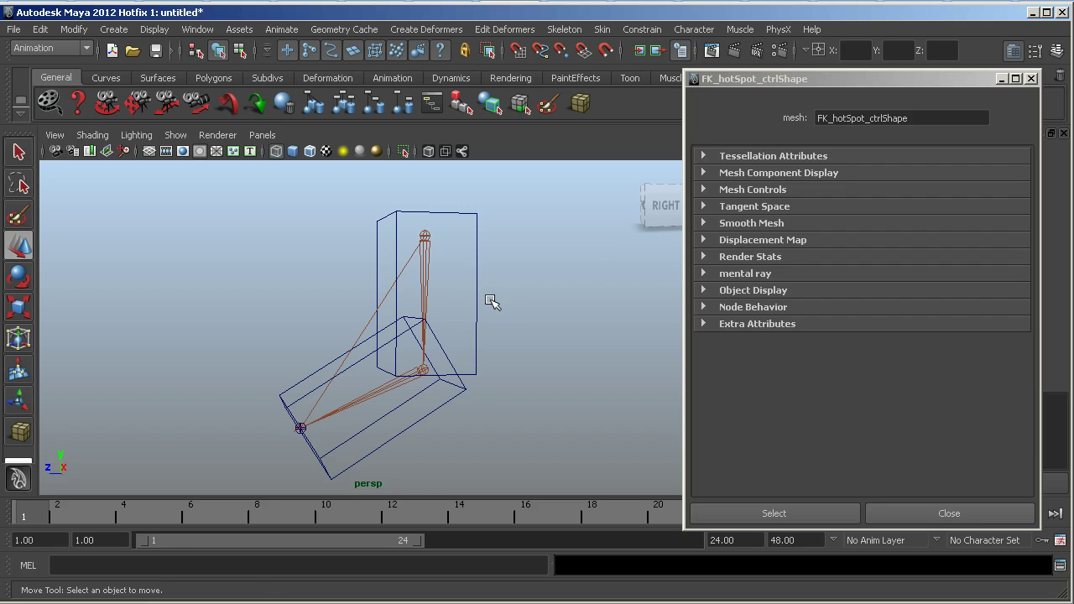
mouse_move(491, 296)
alt+mouse_down()
mouse_move(523, 280)
mouse_move(495, 285)
alt+mouse_up()
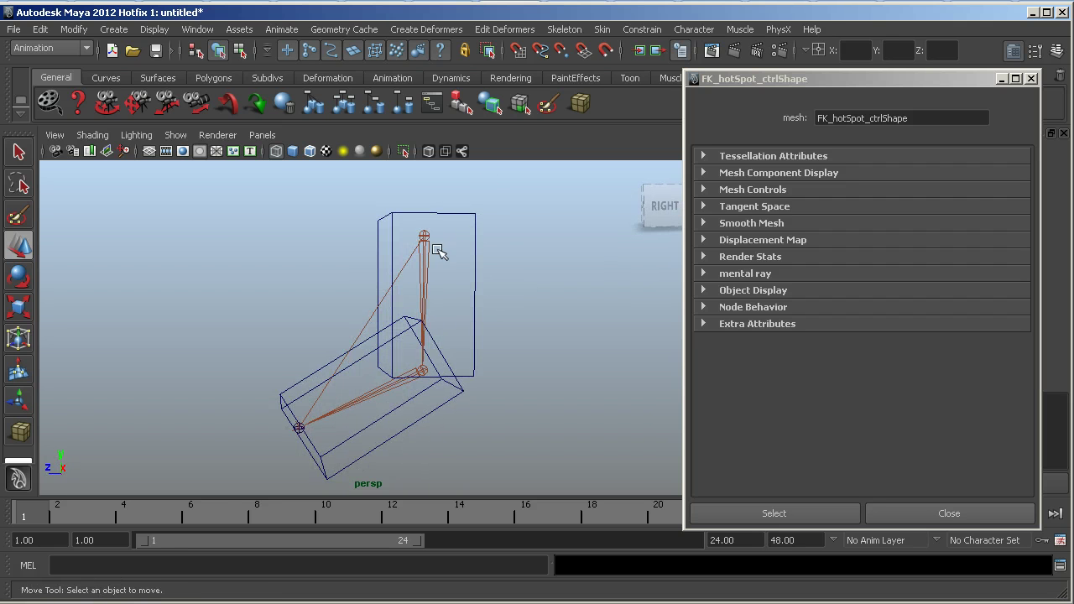
- Select all faces of the box control around the upper joint segment and harden its edges
click(479, 265)
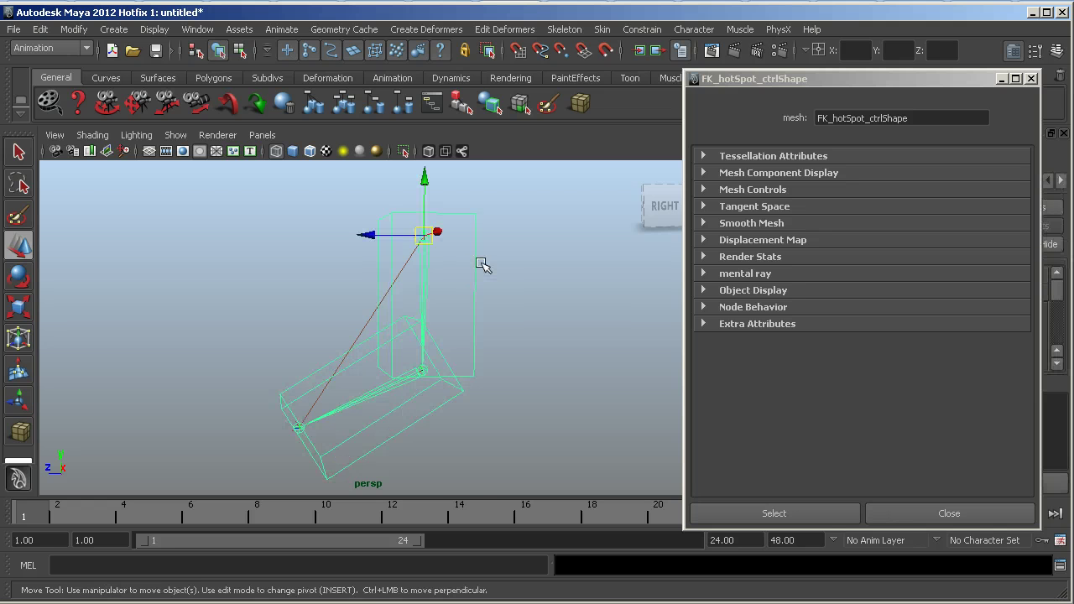
right_drag(462, 259, 475, 303)
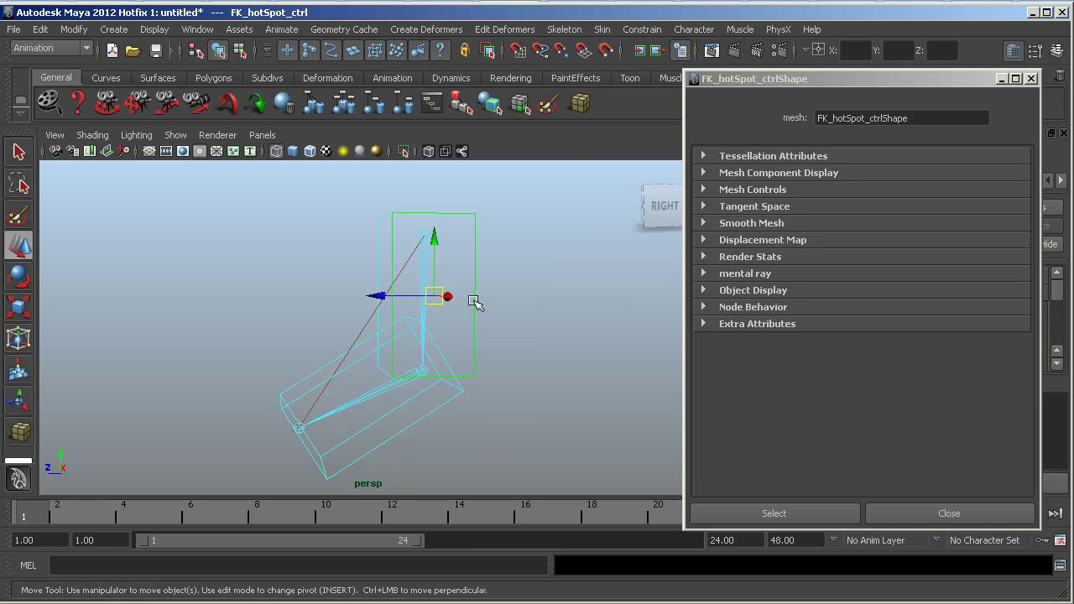
alt+drag(475, 304, 518, 295)
click(472, 270)
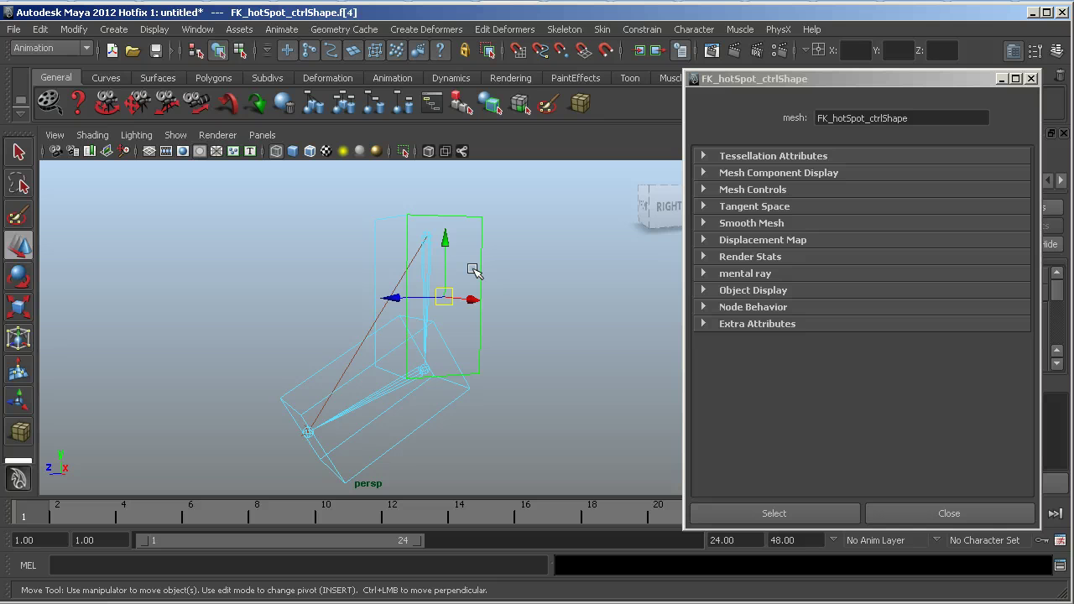
double_click(472, 268)
click(473, 264)
click(471, 269)
alt+drag(470, 266, 553, 259)
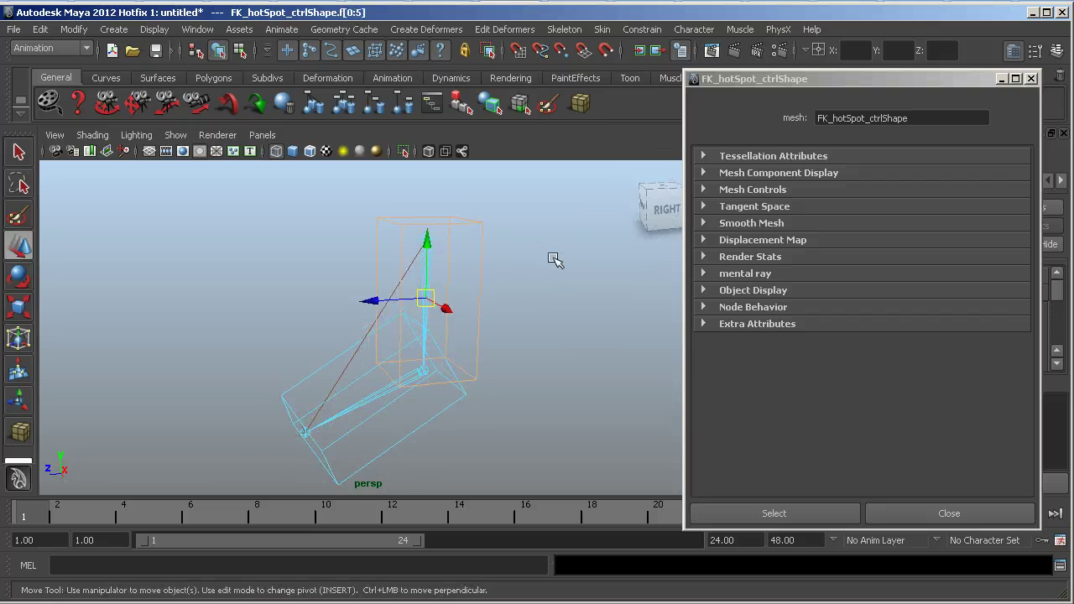
key(space)
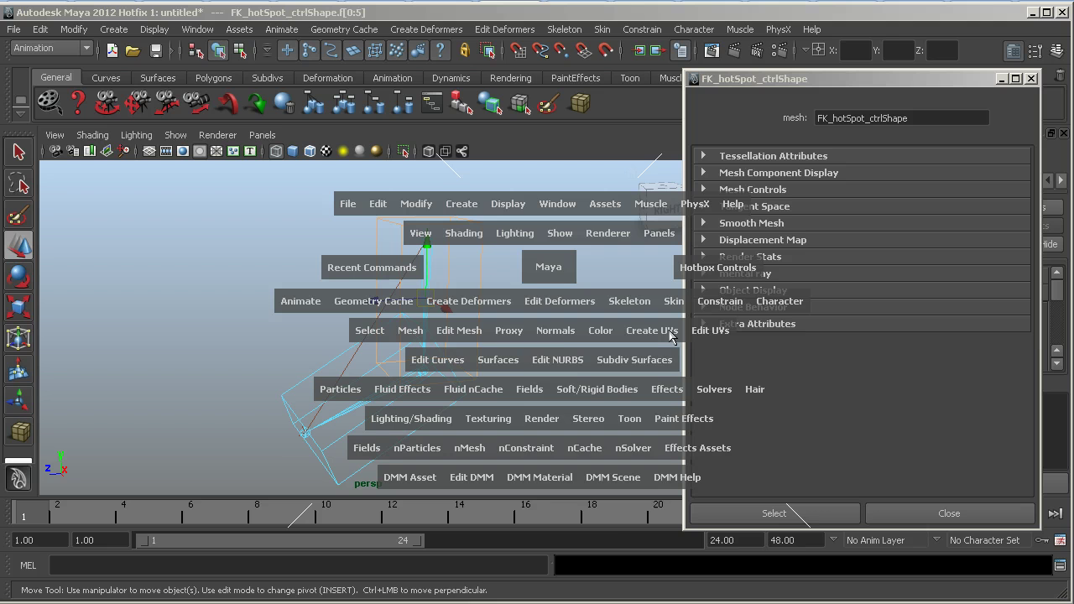
drag(555, 330, 604, 514)
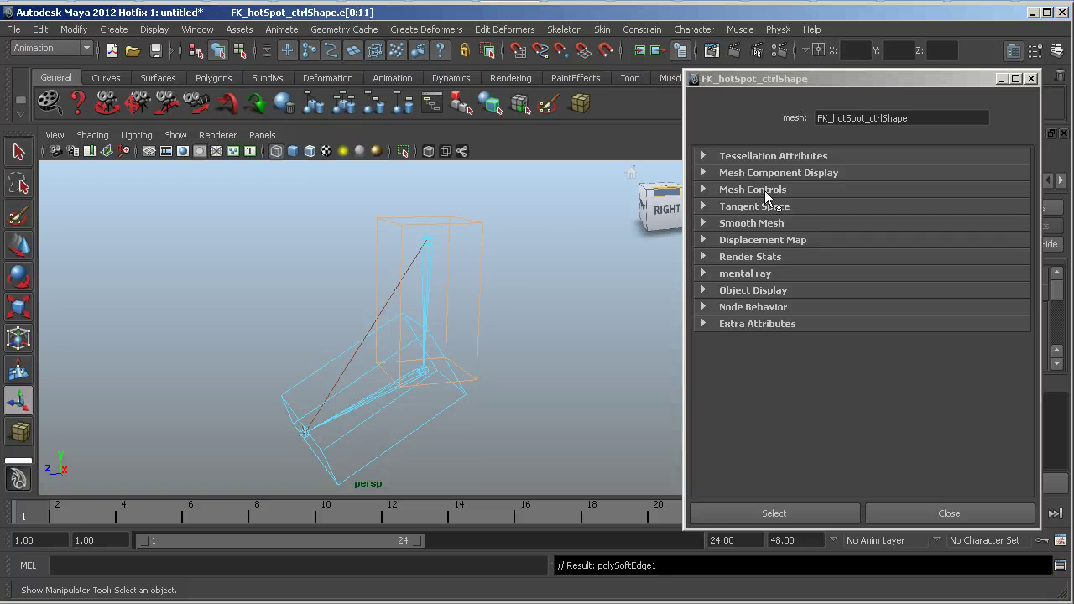
- Expand the Mesh Component Display settings of FK_hotSpot_ctrlShape and soften all edges of the upper box
click(704, 172)
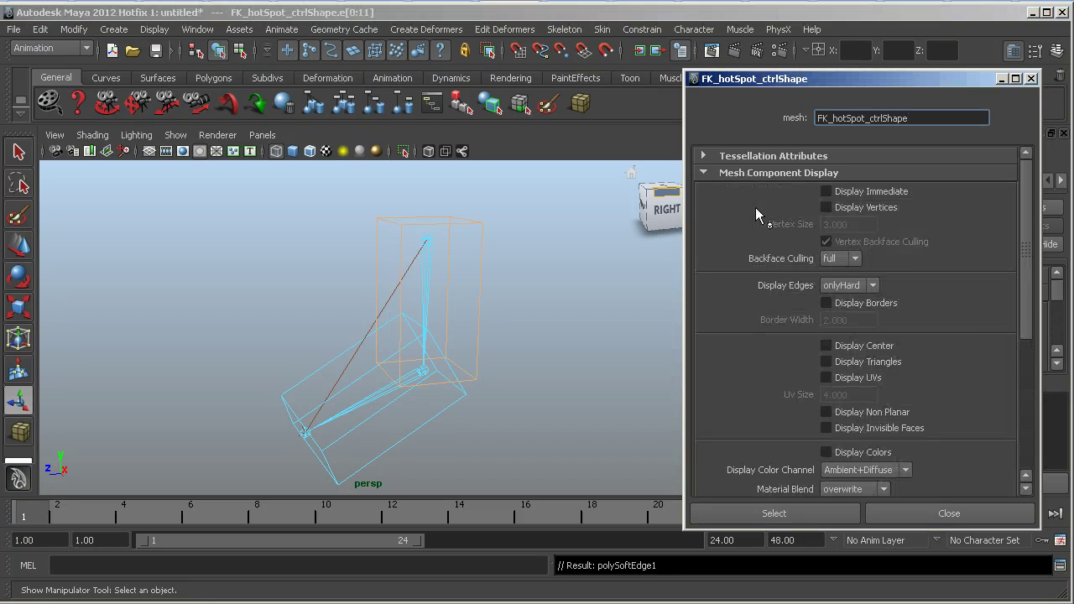
drag(1020, 288, 1024, 314)
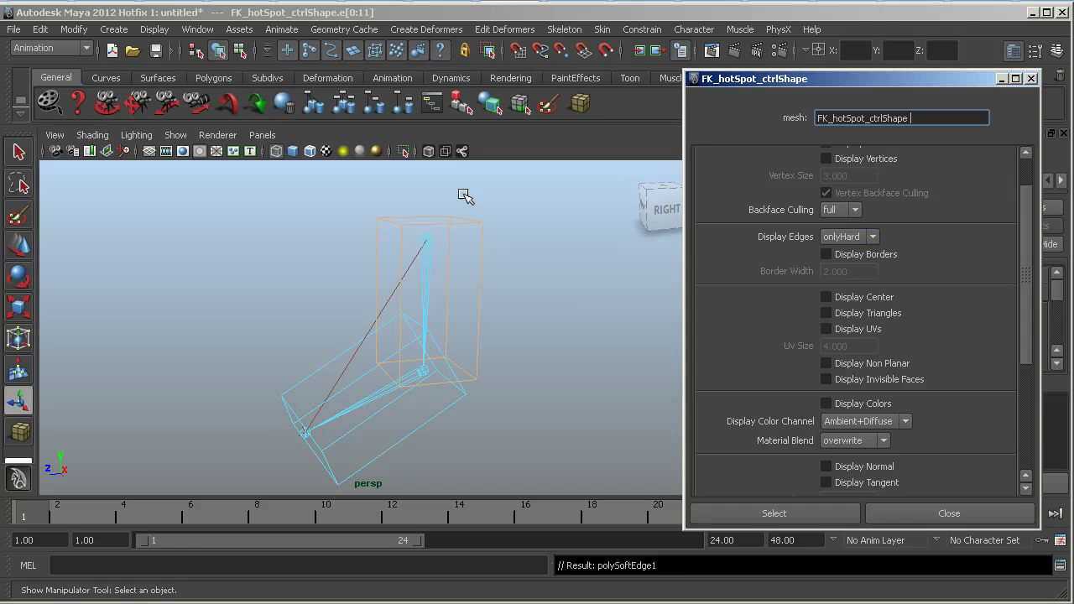
key(space)
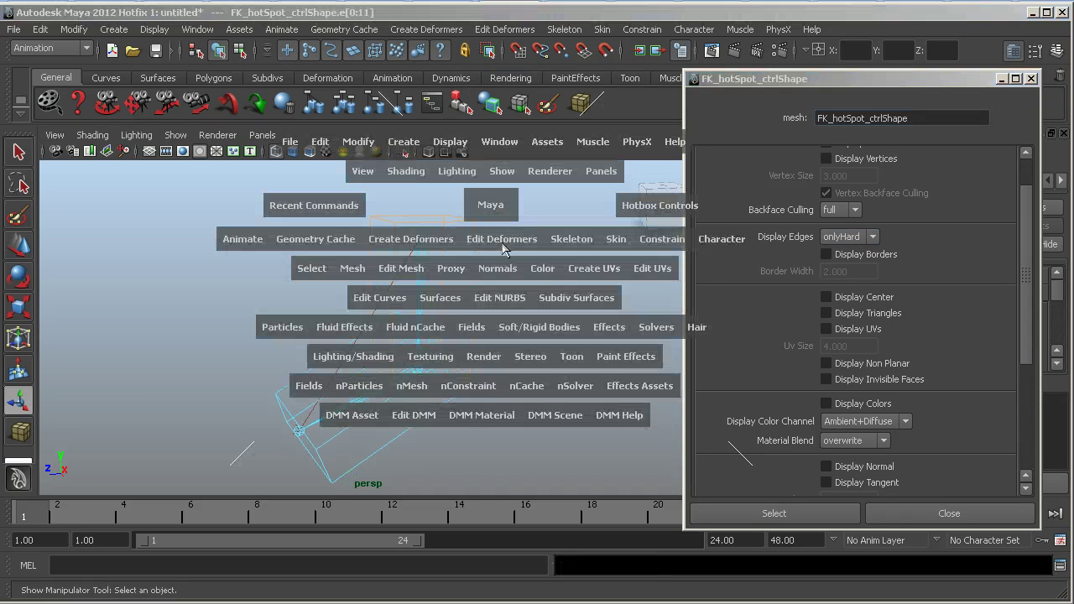
drag(511, 275, 524, 432)
- Set FK_hotSpot_ctrlShape's Display Edges to onlyHard and its Backface Culling to full
click(858, 234)
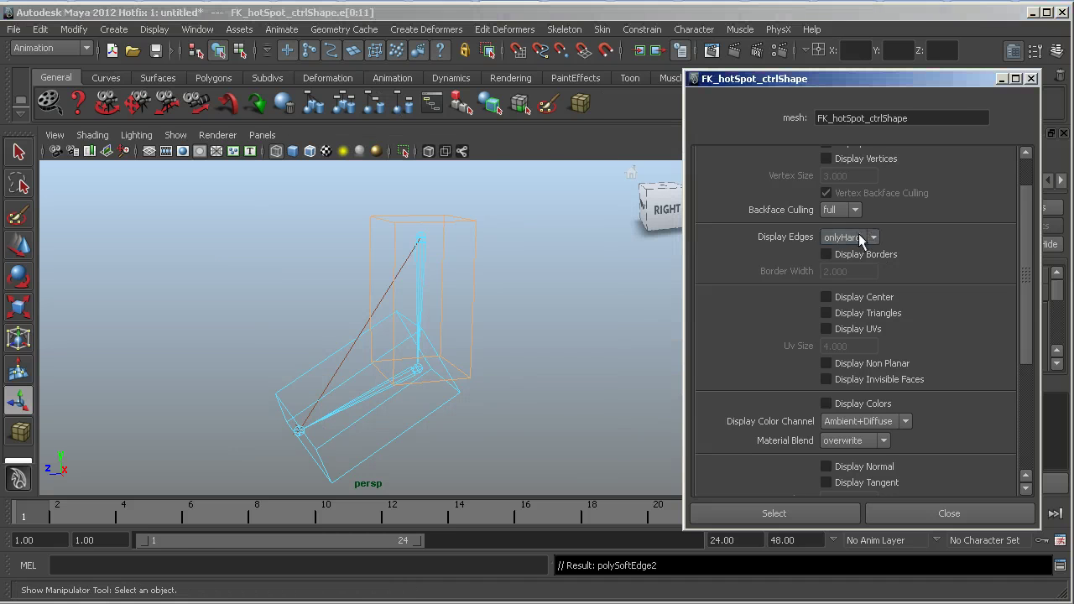
click(845, 275)
alt+drag(607, 282, 618, 311)
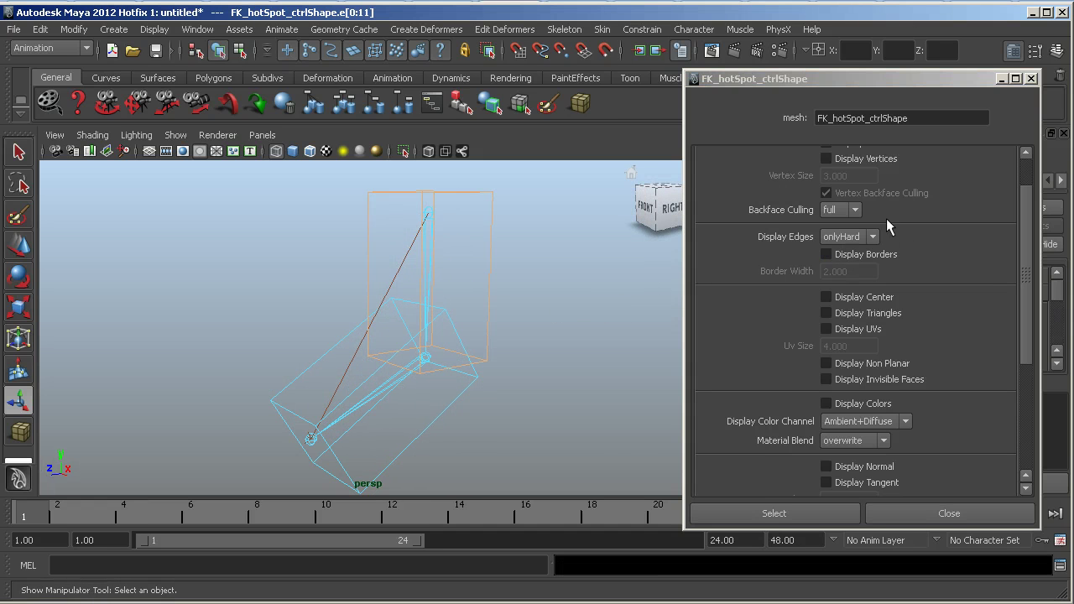
click(855, 211)
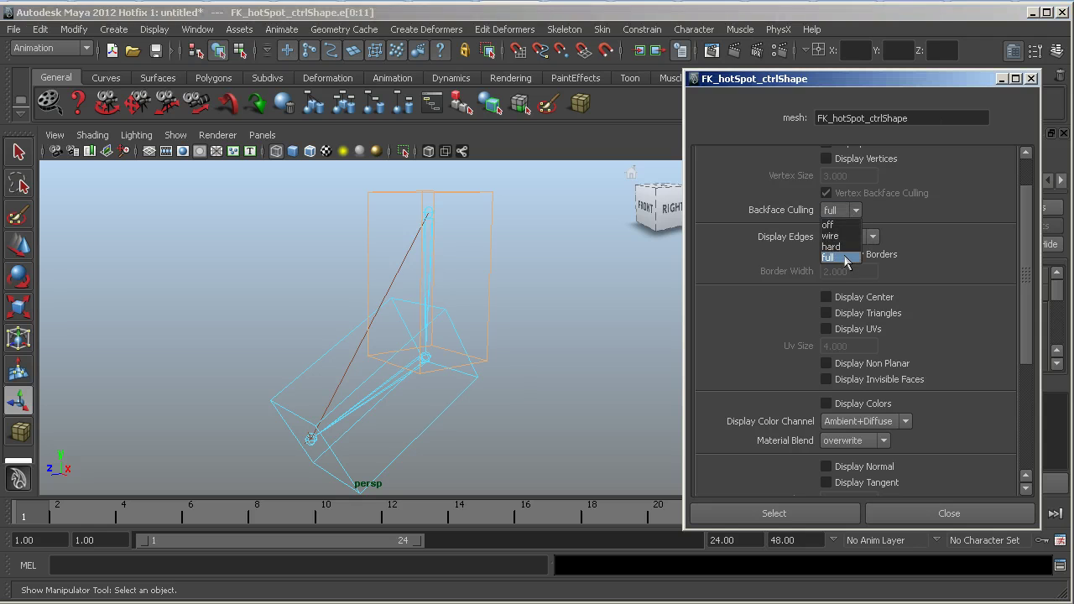
click(839, 258)
alt+drag(559, 280, 489, 294)
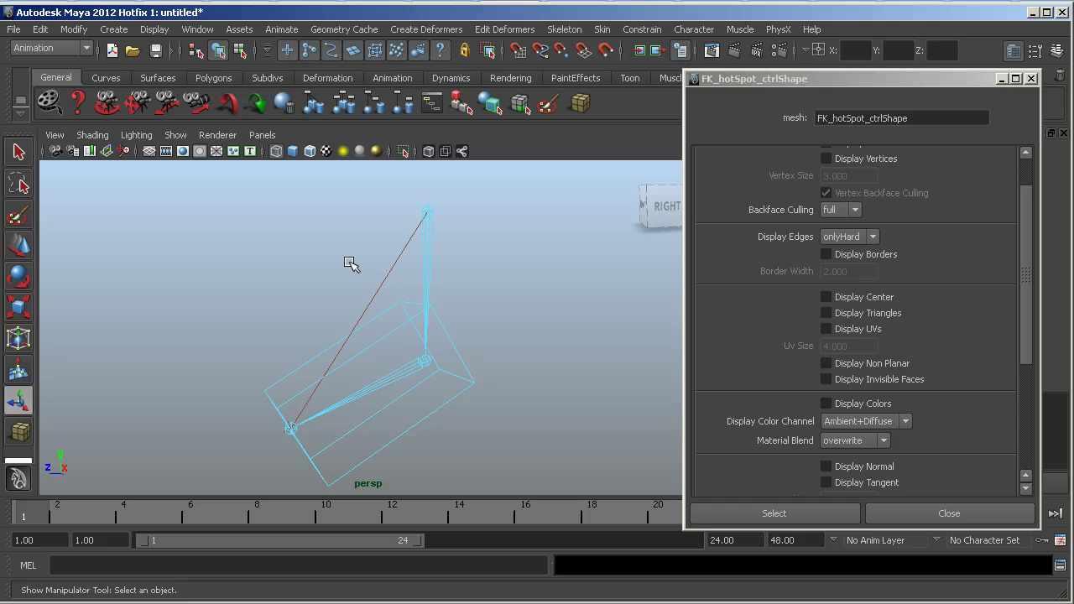
- Pick a face of the upper box control as a test, return to object selection and deselect the control
key(q)
alt+drag(462, 264, 504, 277)
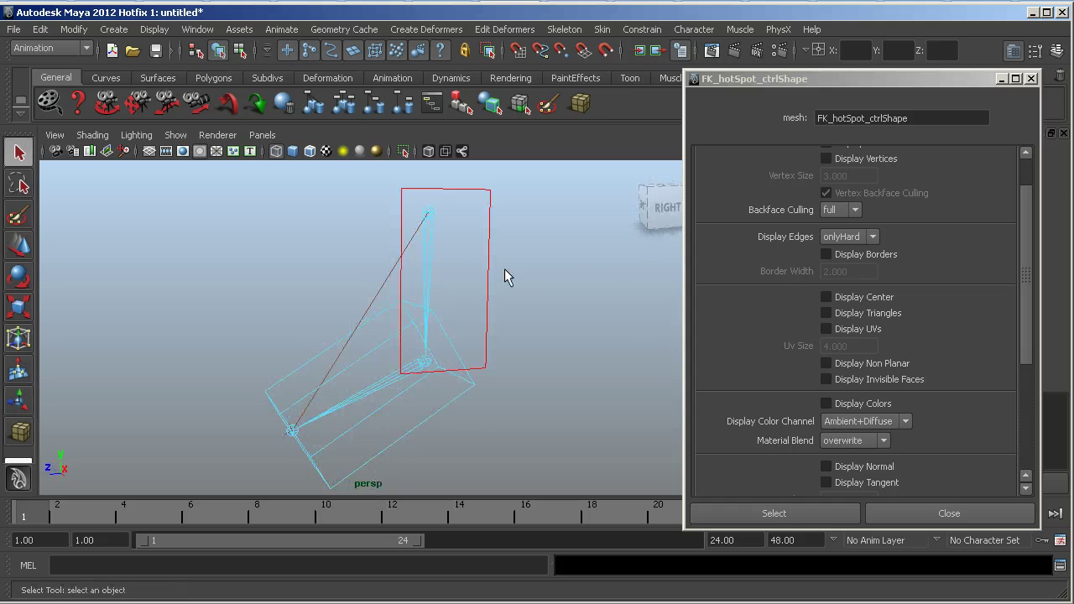
click(455, 240)
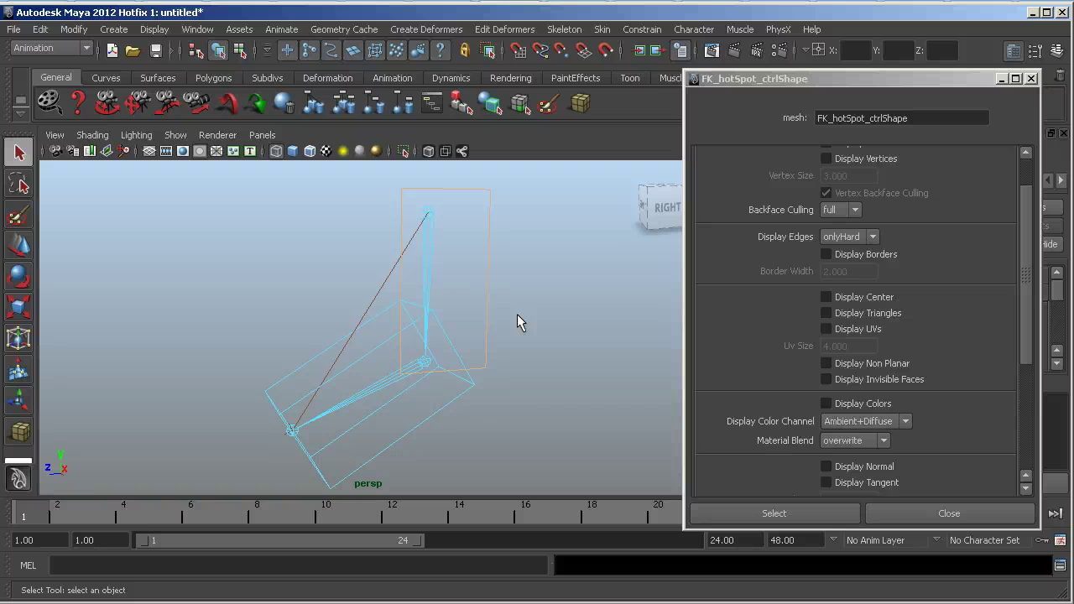
right_drag(466, 239, 511, 220)
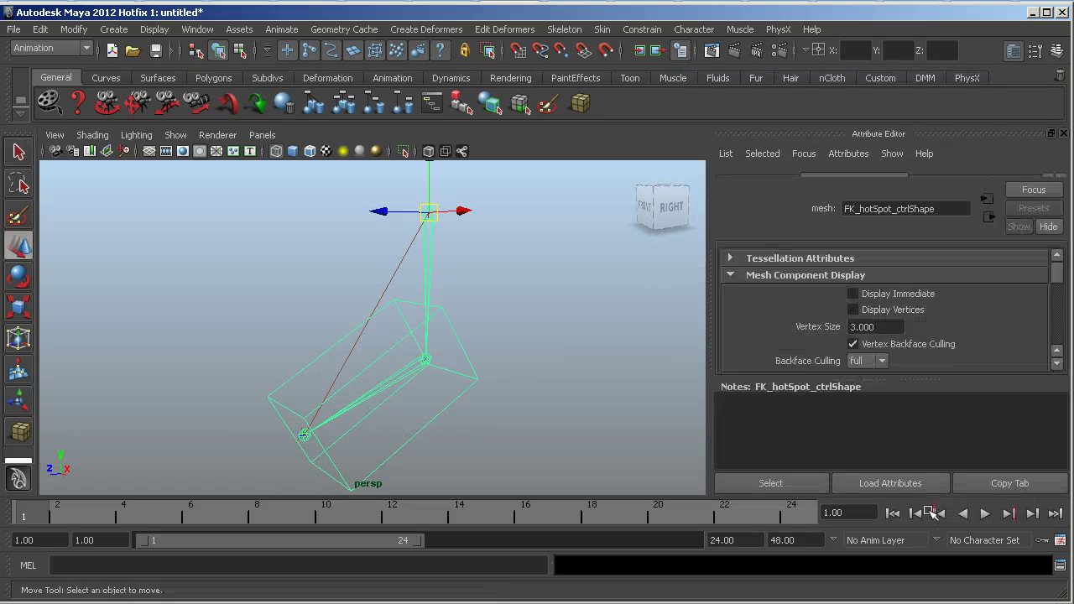
click(385, 364)
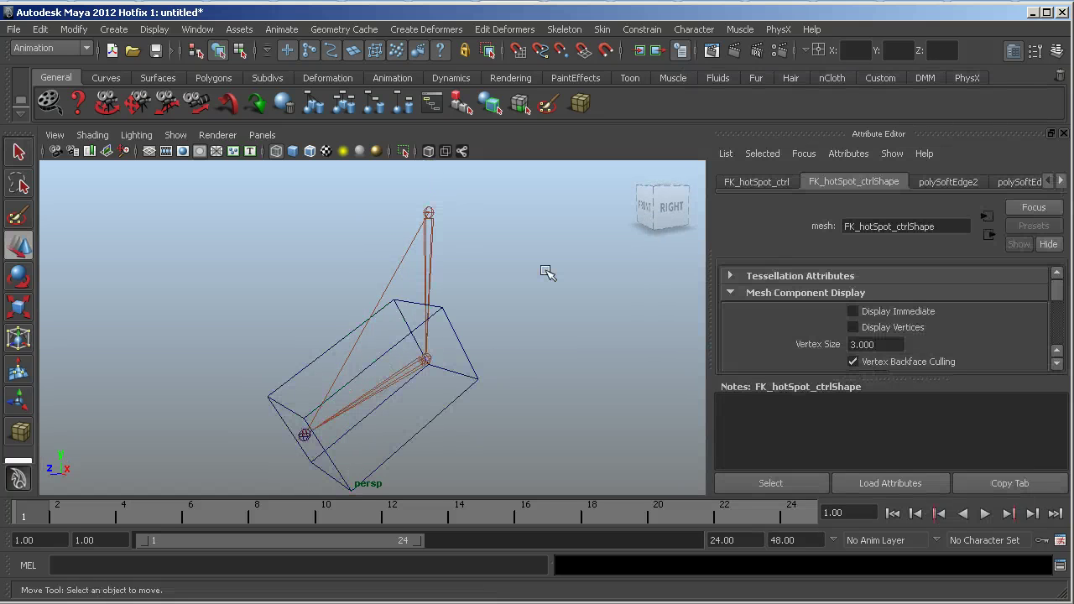
- Show the Channel Box, restore the selection of FK_hotSpot_ctrl with the Rotate tool active, and clear it again
click(1057, 50)
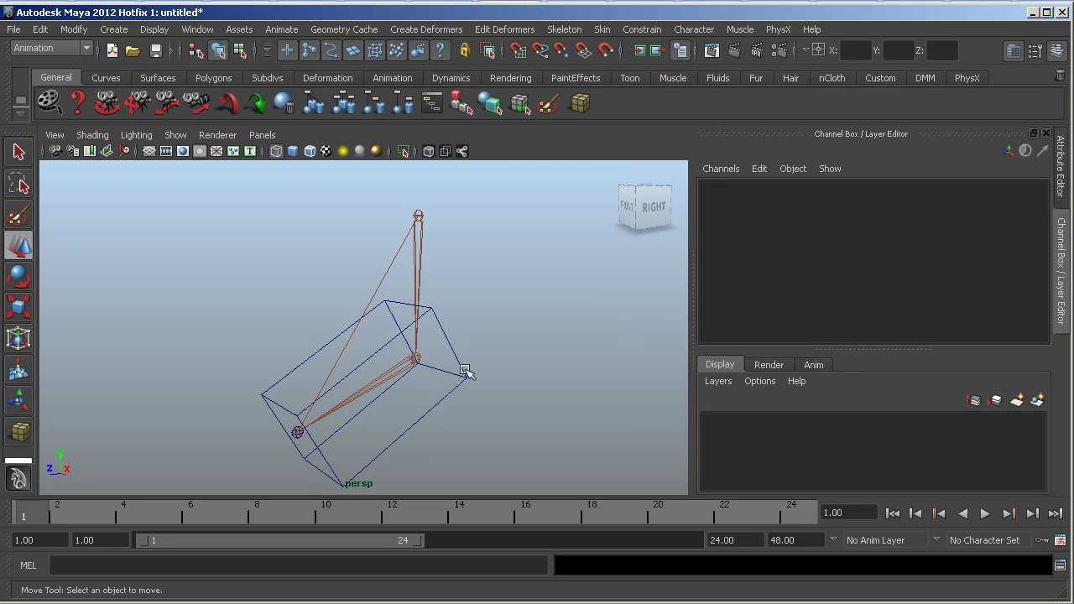
key(e)
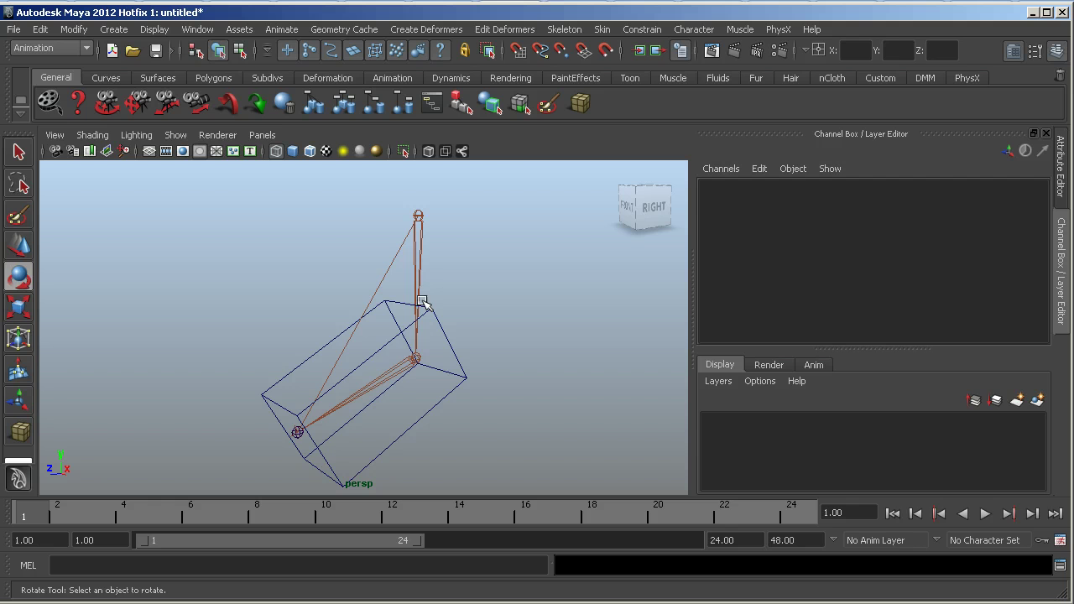
alt+drag(431, 308, 412, 307)
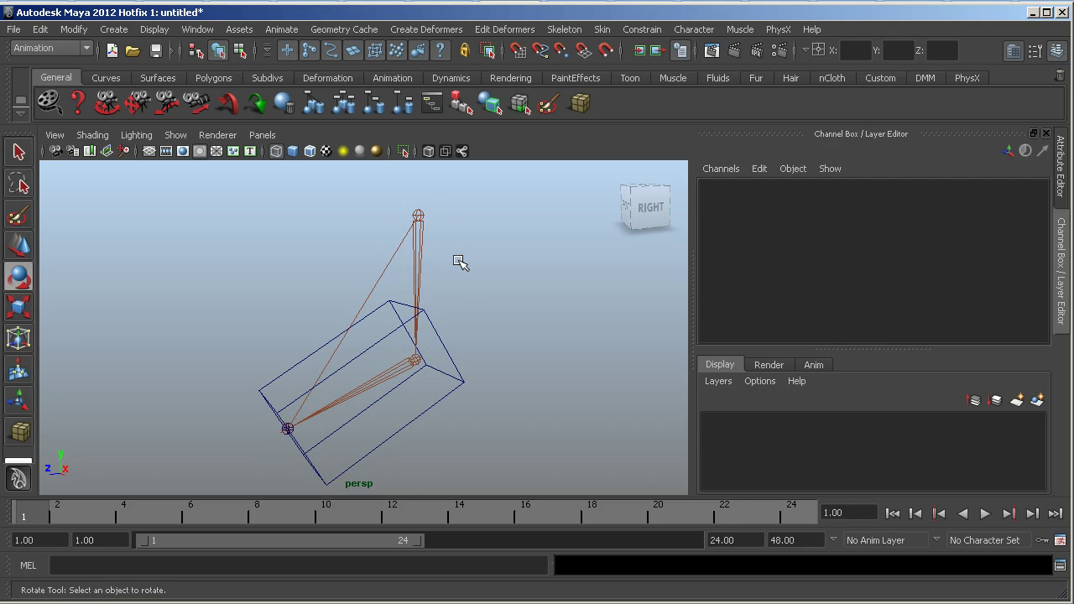
key(ctrl+z)
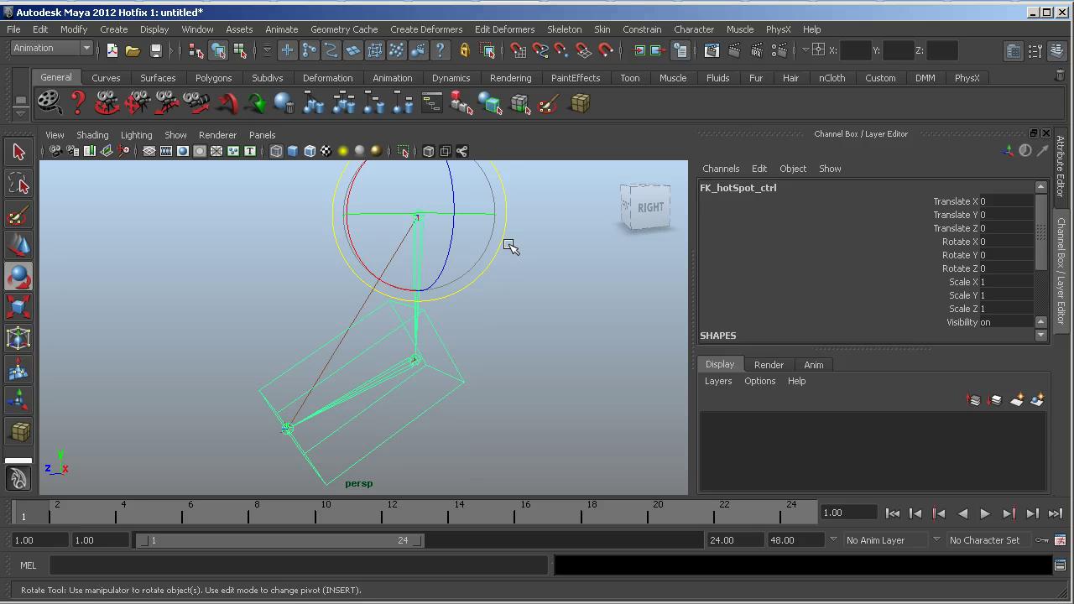
click(518, 327)
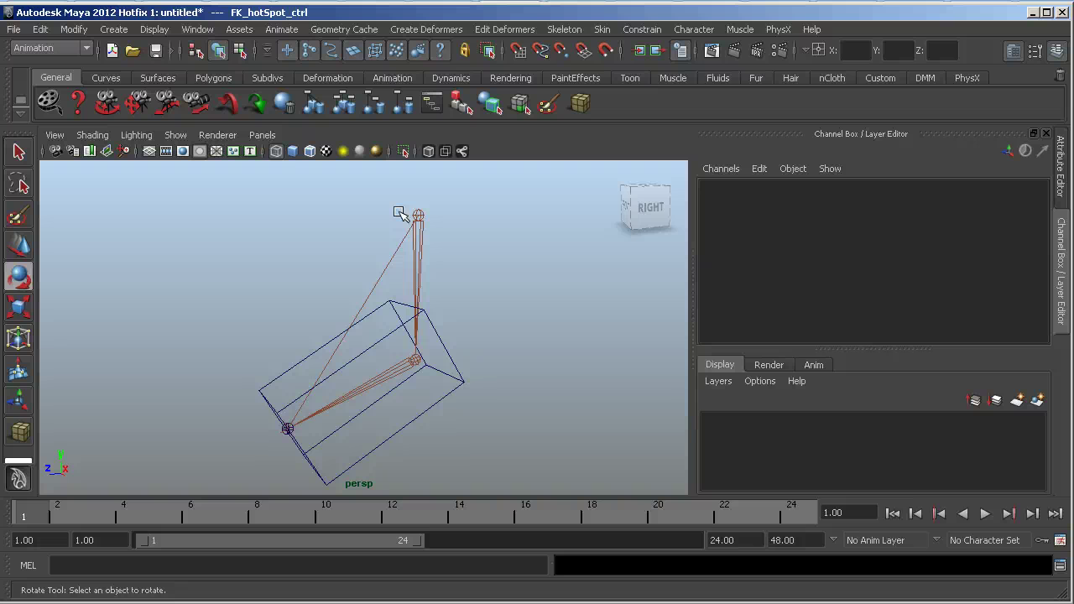
- Select the lower box pCube2 in the wireframe view, clear the selection, and select it again as a pick test
alt+drag(399, 213, 451, 359)
click(453, 359)
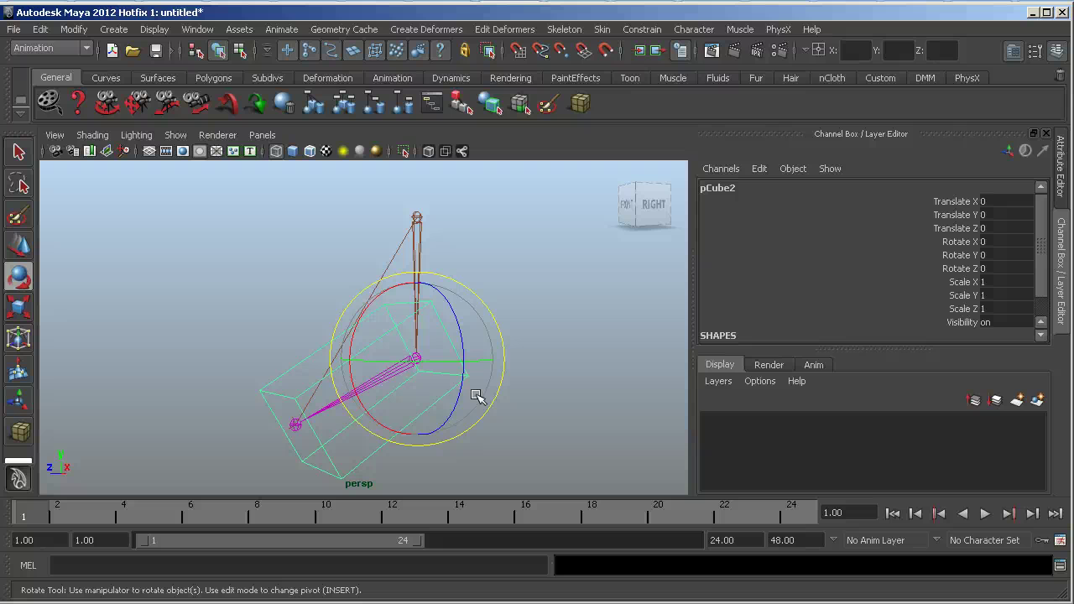
alt+drag(477, 396, 538, 360)
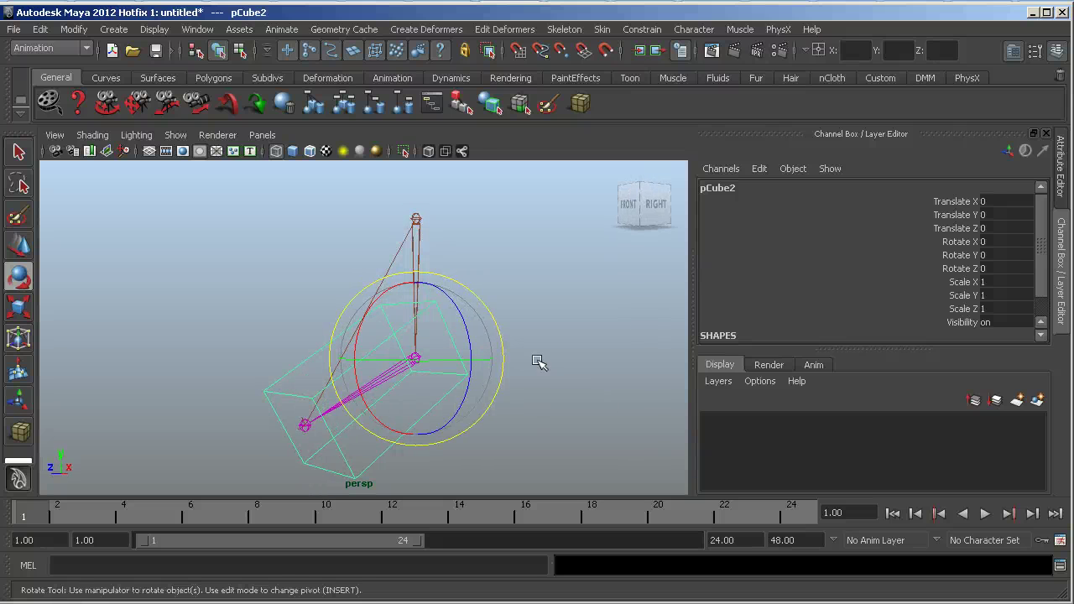
click(445, 233)
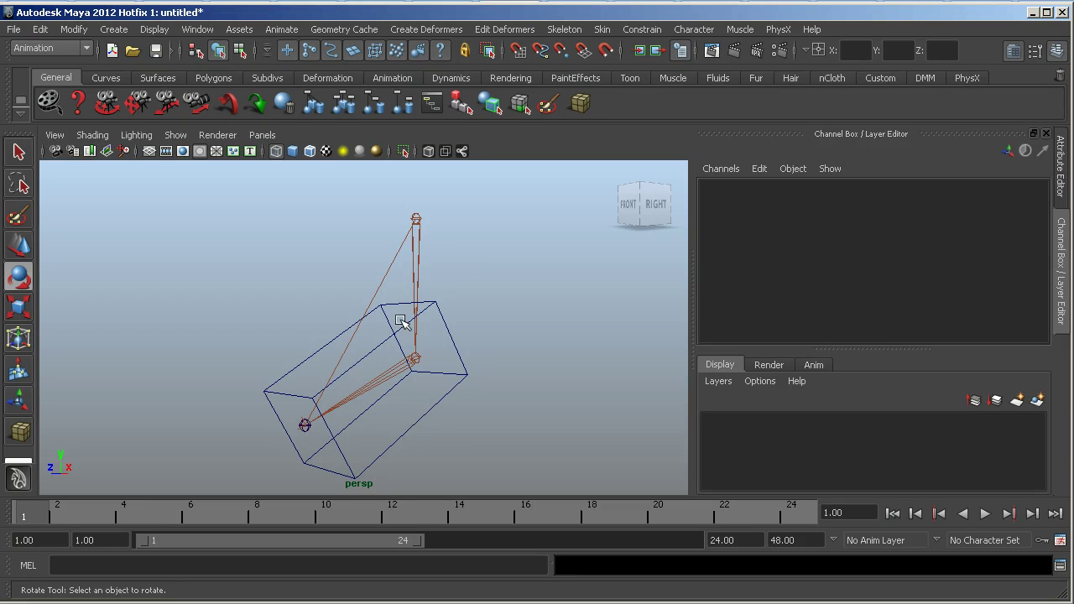
click(440, 315)
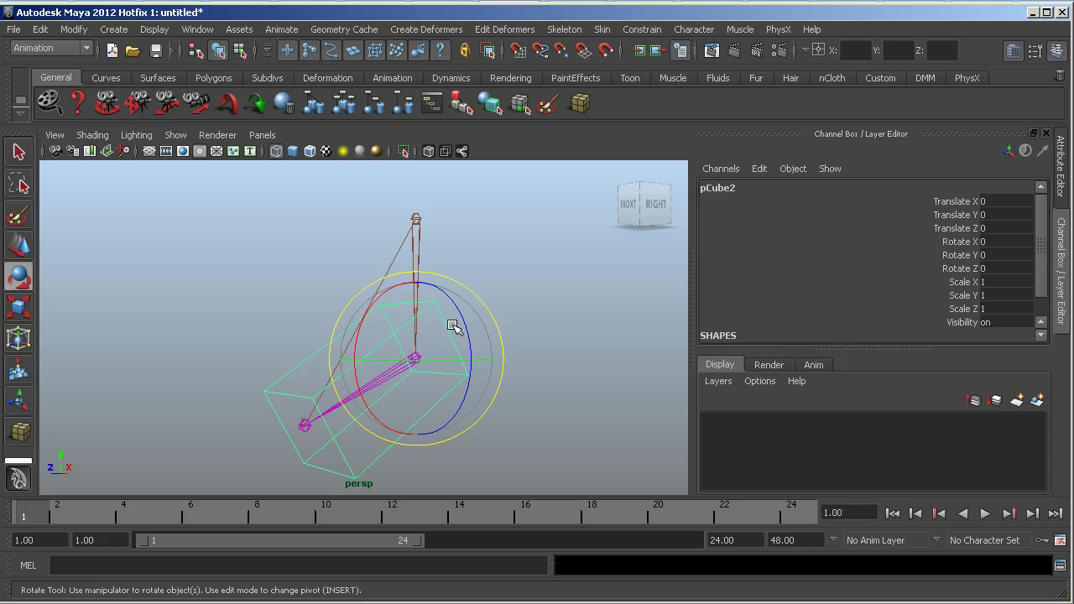
- Select FK_hotSpot_ctrl, rotate it to about -22.9 degrees in X, and switch the viewport to shaded display
click(415, 220)
alt+drag(495, 195, 419, 195)
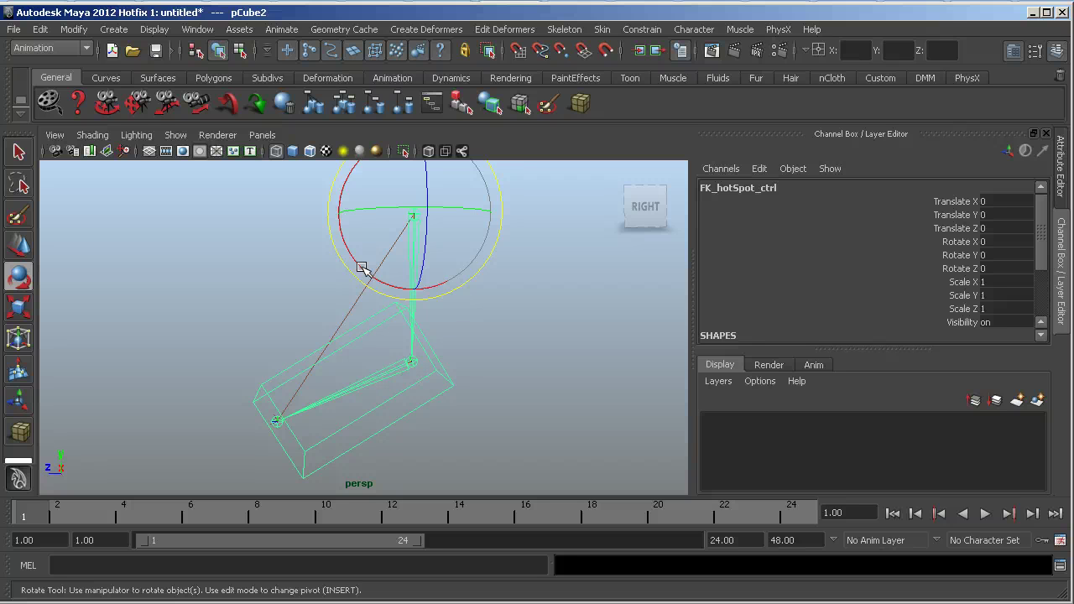
drag(362, 267, 355, 263)
key(5)
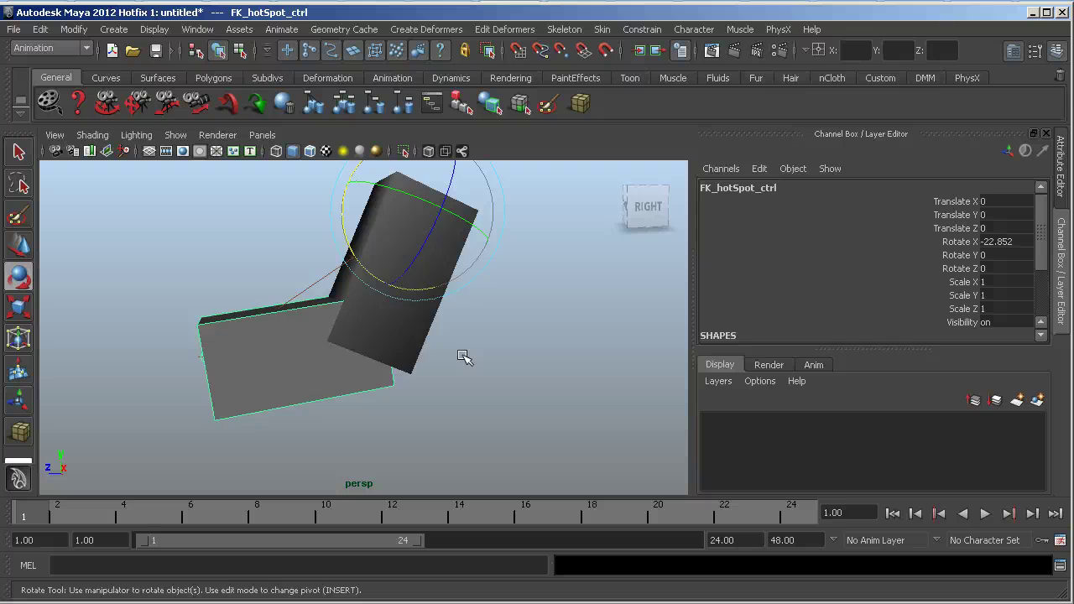
- Deselect and reselect the shaded upper box, and rotate it to about -29.4, -3.5 and -34.9 degrees in X, Y and Z
alt+drag(464, 360, 508, 356)
click(487, 346)
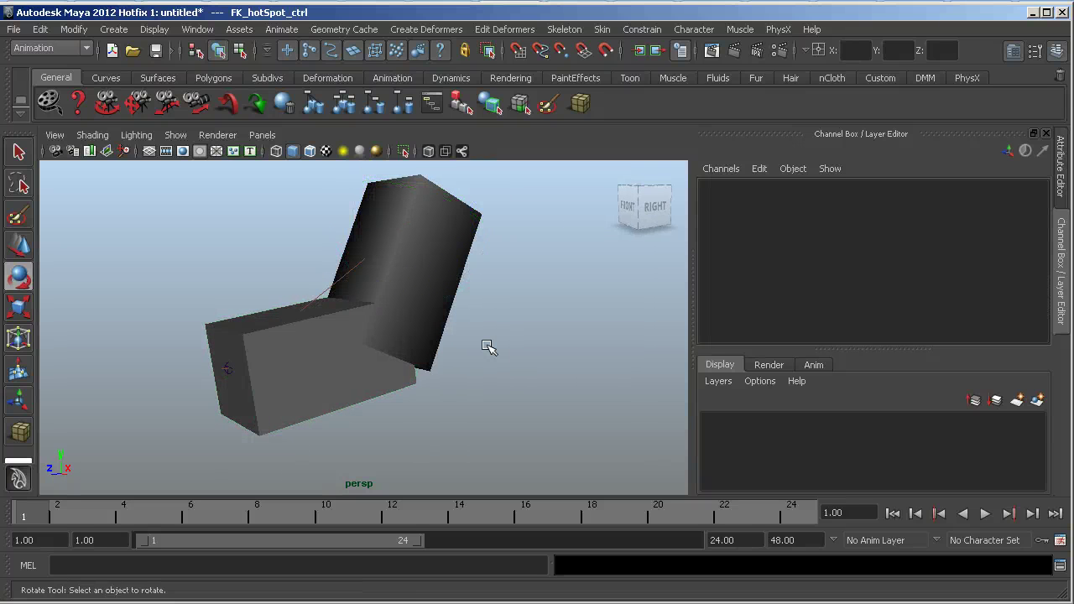
click(448, 307)
alt+drag(448, 307, 474, 279)
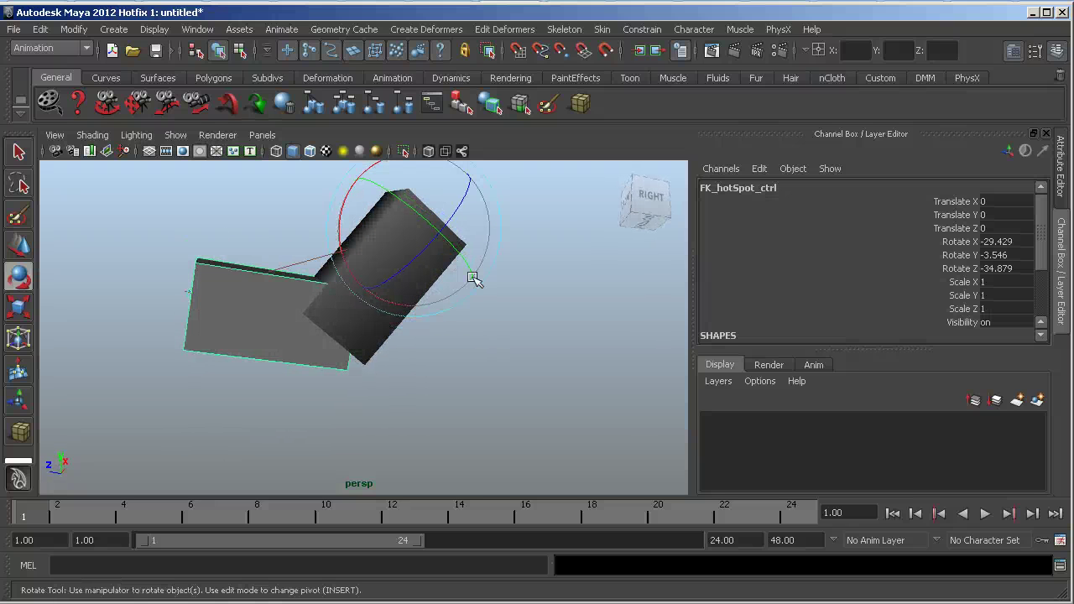
- Delete the connection from FK_hotSpot_ctrlShape to initialShadingGroup in the Hypergraph connections graph and put the Hypergraph window away
click(197, 29)
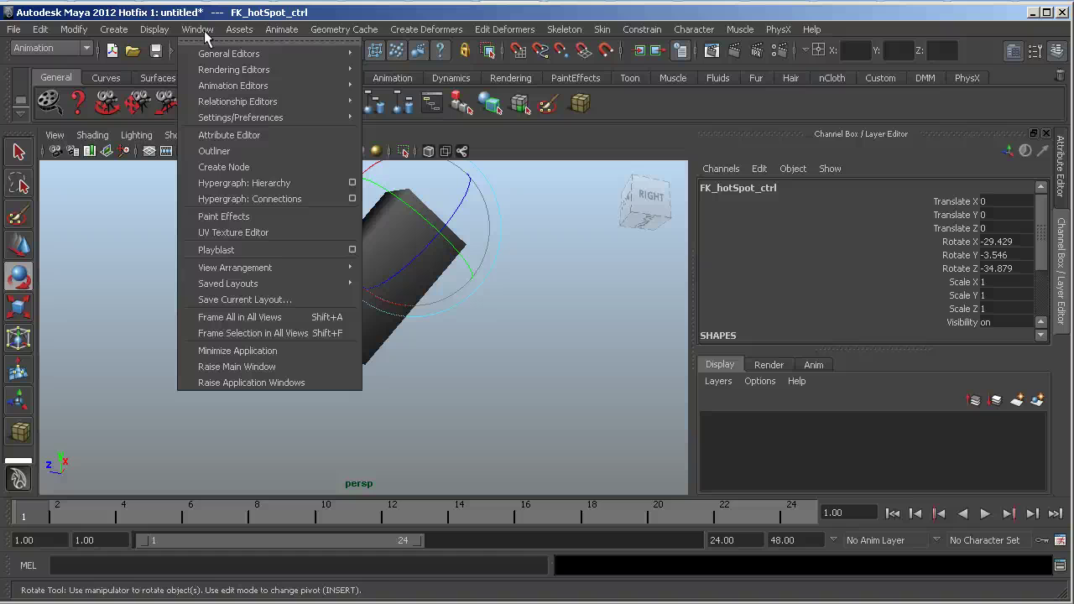
click(296, 199)
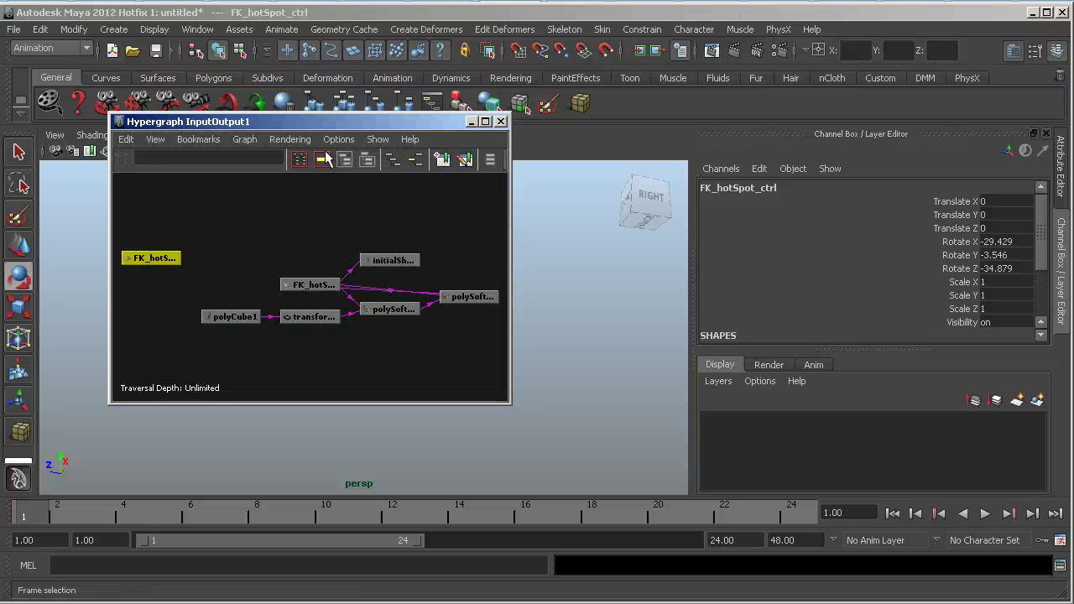
alt+right_drag(306, 269, 459, 252)
alt+middle_drag(379, 322, 201, 244)
alt+middle_drag(412, 266, 328, 244)
click(336, 232)
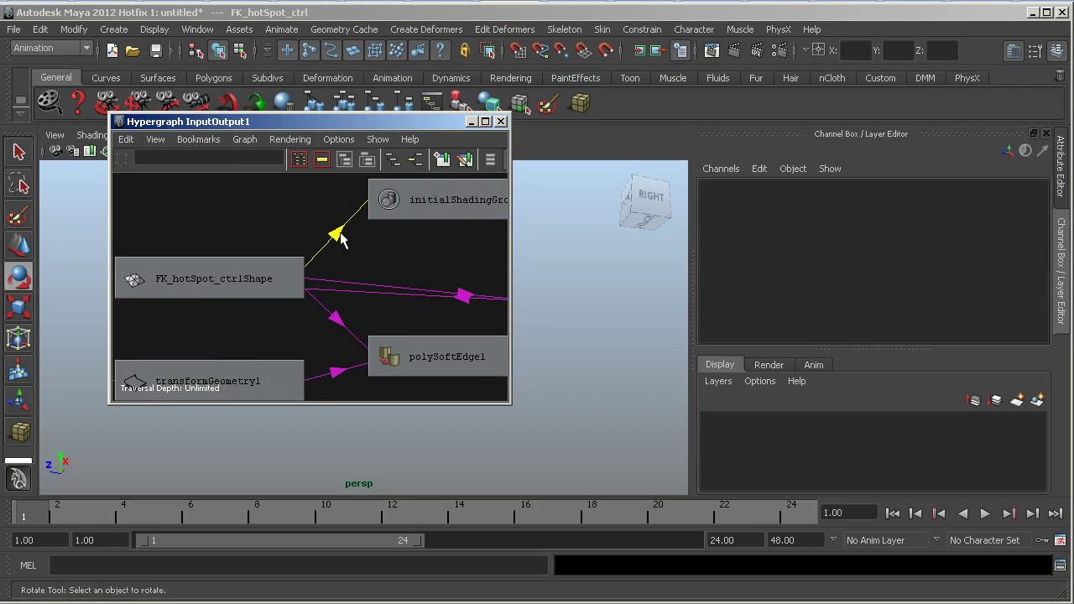
key(Delete)
click(470, 121)
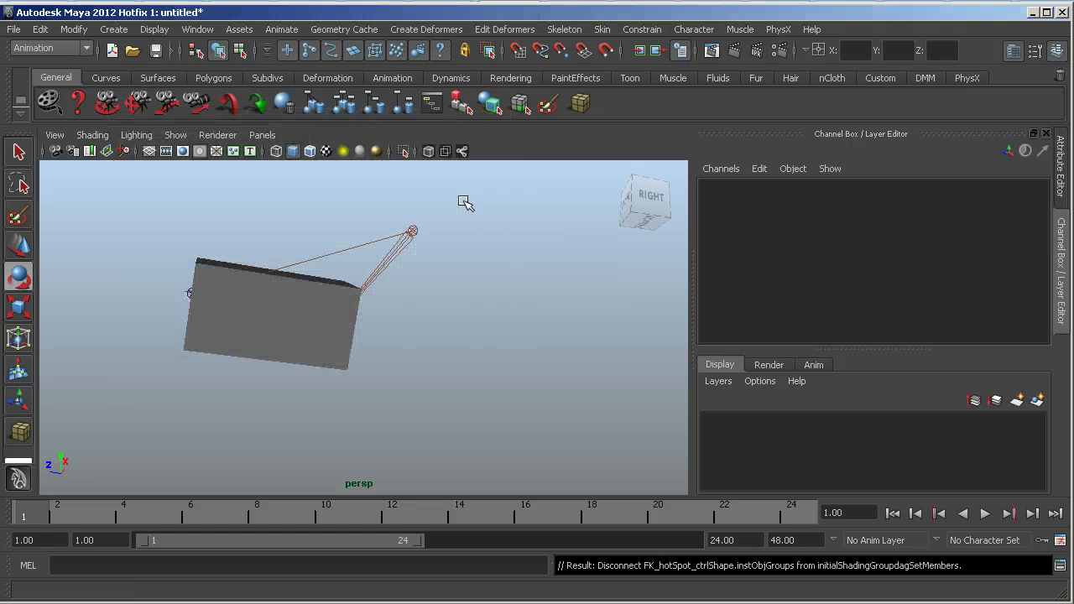
- Test picking FK_hotSpot_ctrl at its unshaded area with the Rotate tool active, and also pick joint1
key(e)
click(412, 260)
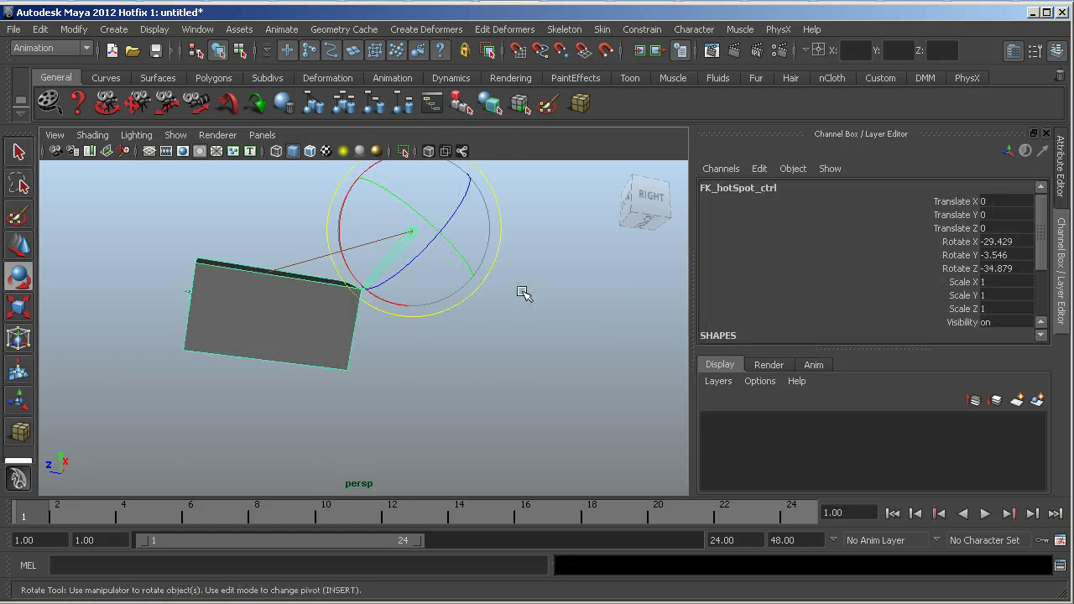
click(448, 366)
click(377, 285)
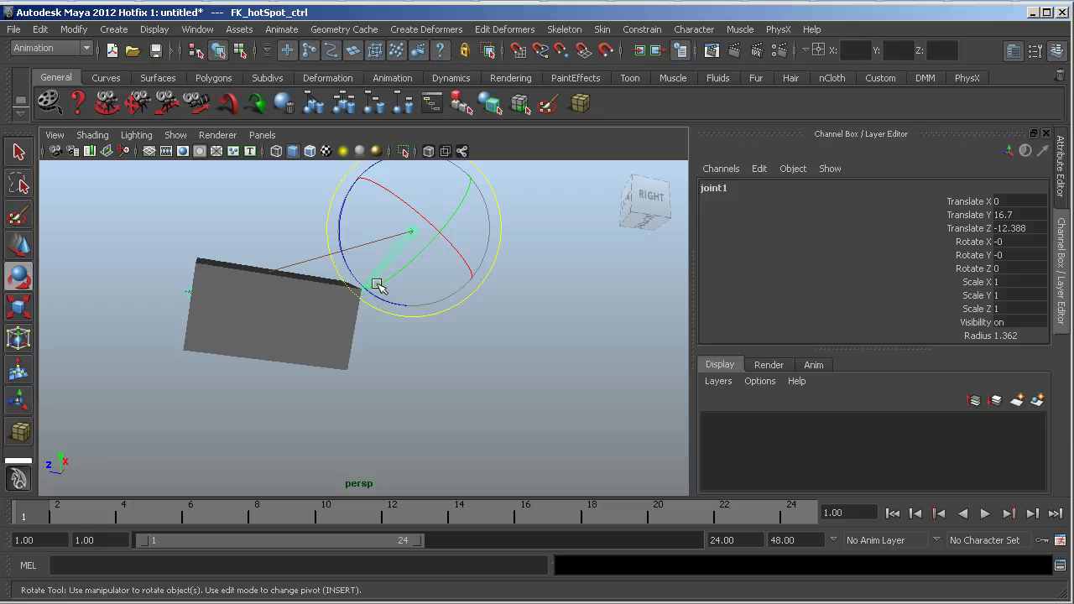
click(490, 342)
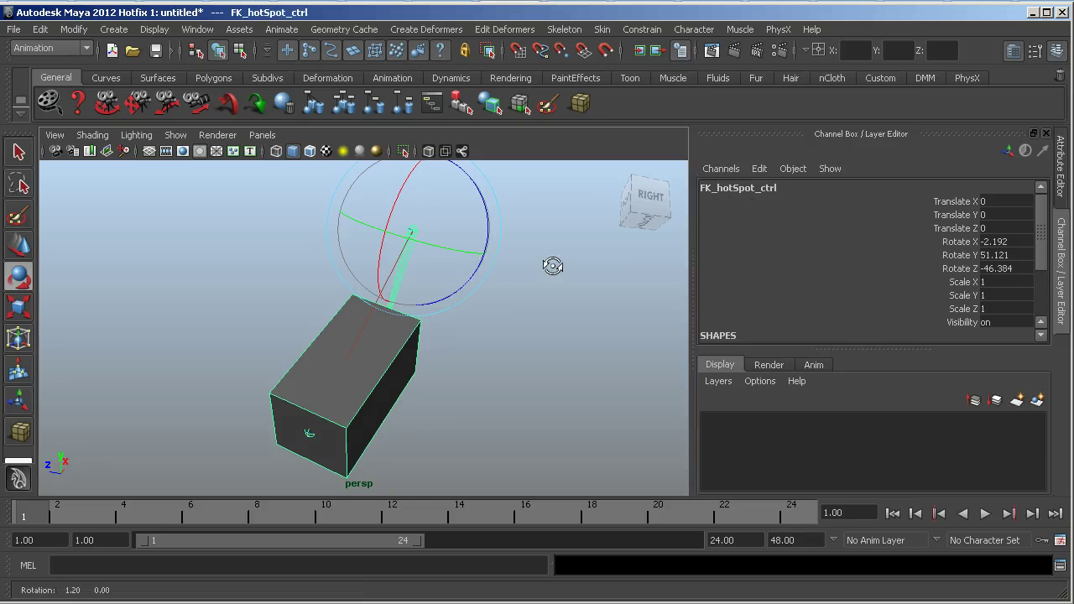
- Rotate FK_hotSpot_ctrl to about -4.8, 51.1 and -46.4 degrees in X, Y and Z, and deselect it
alt+drag(556, 269, 361, 228)
click(527, 303)
alt+drag(526, 303, 442, 230)
click(394, 222)
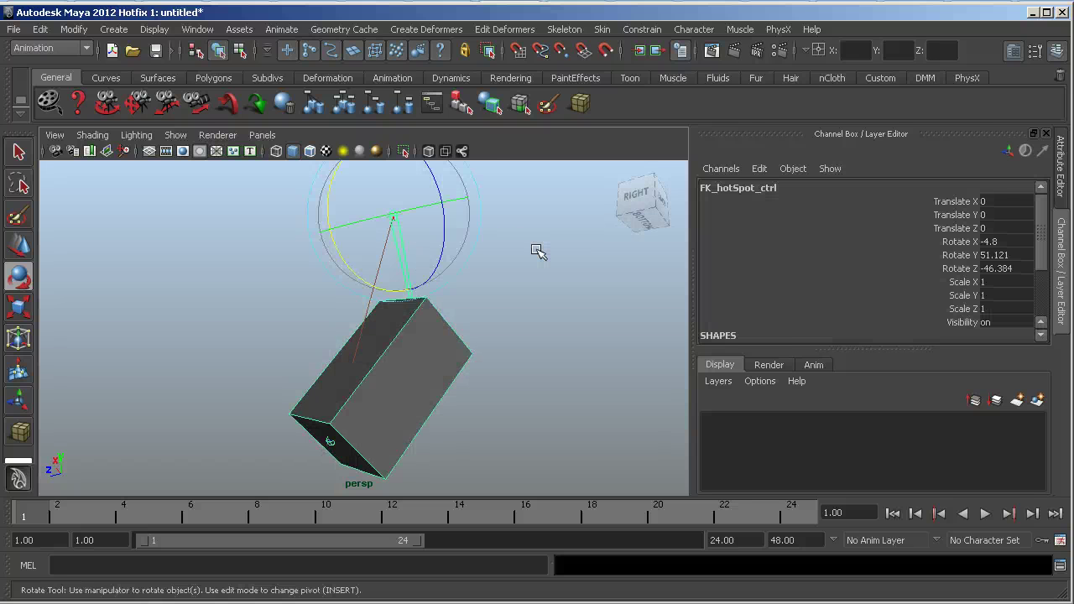
alt+drag(537, 250, 452, 266)
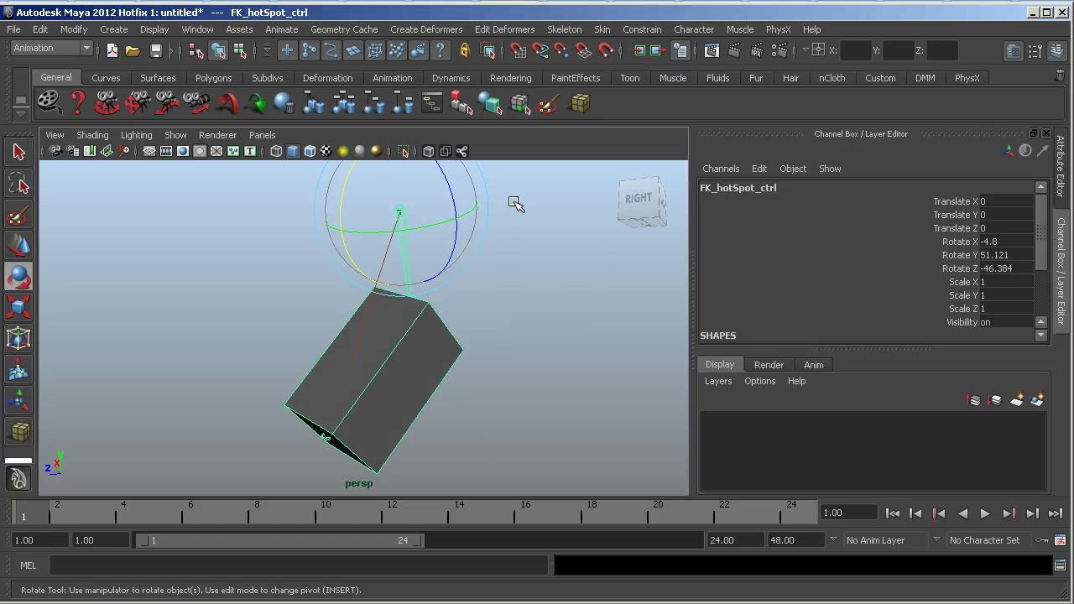
click(540, 310)
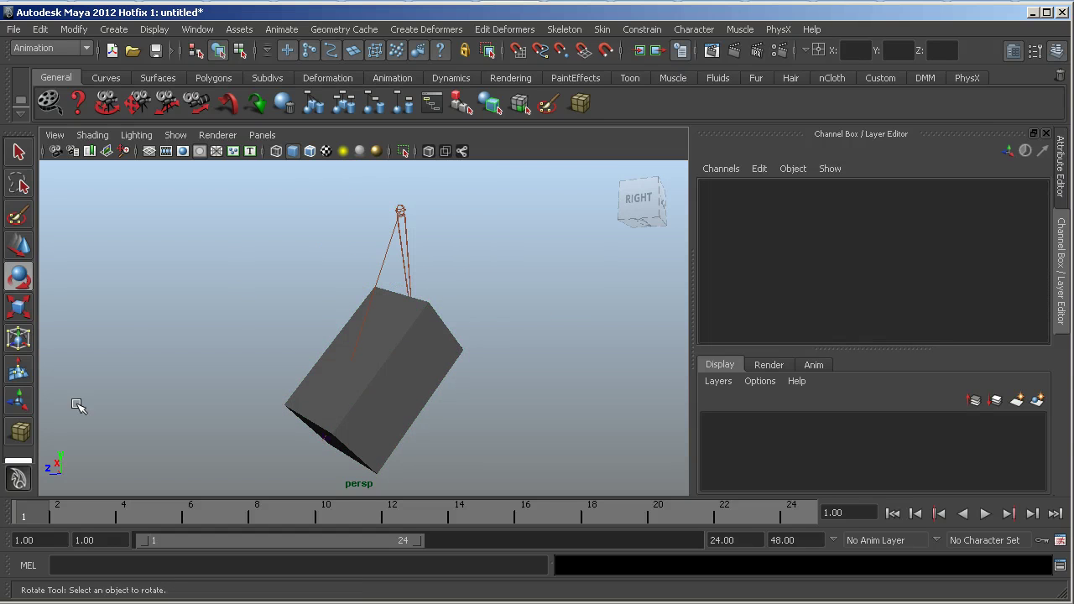